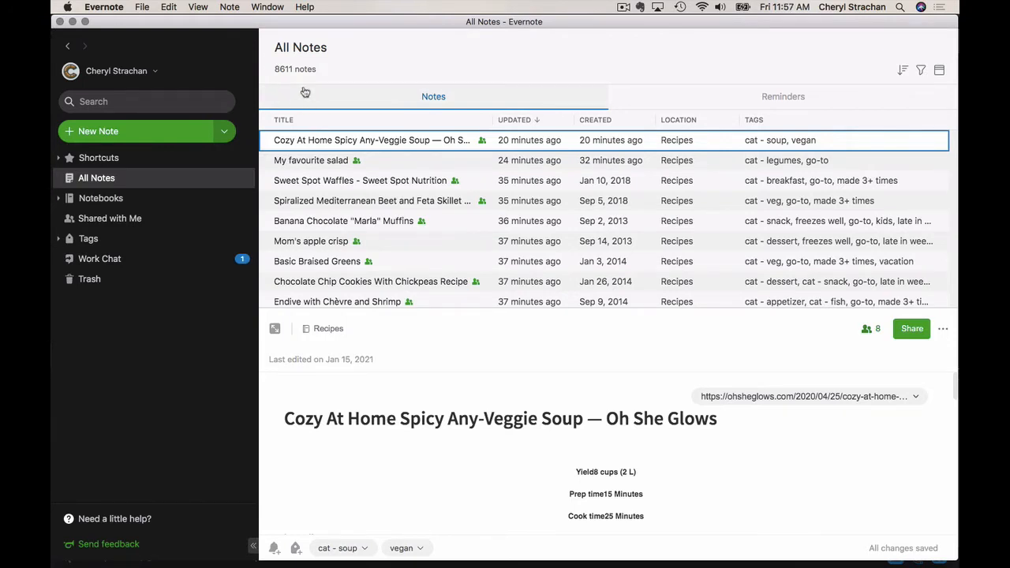
Open the Recipes notebook in the Cooking stack and add it as a search filter
click(60, 201)
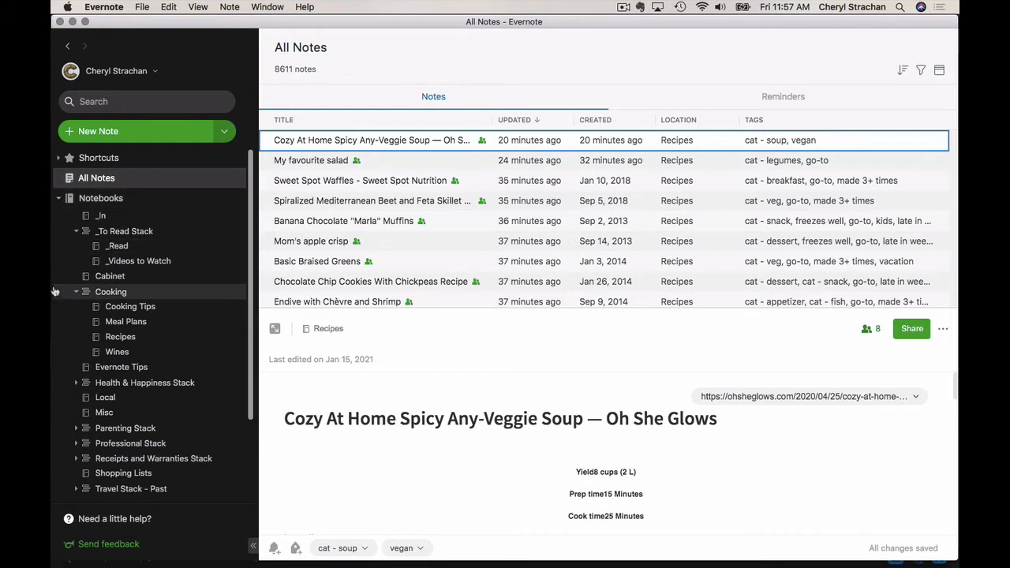
click(130, 341)
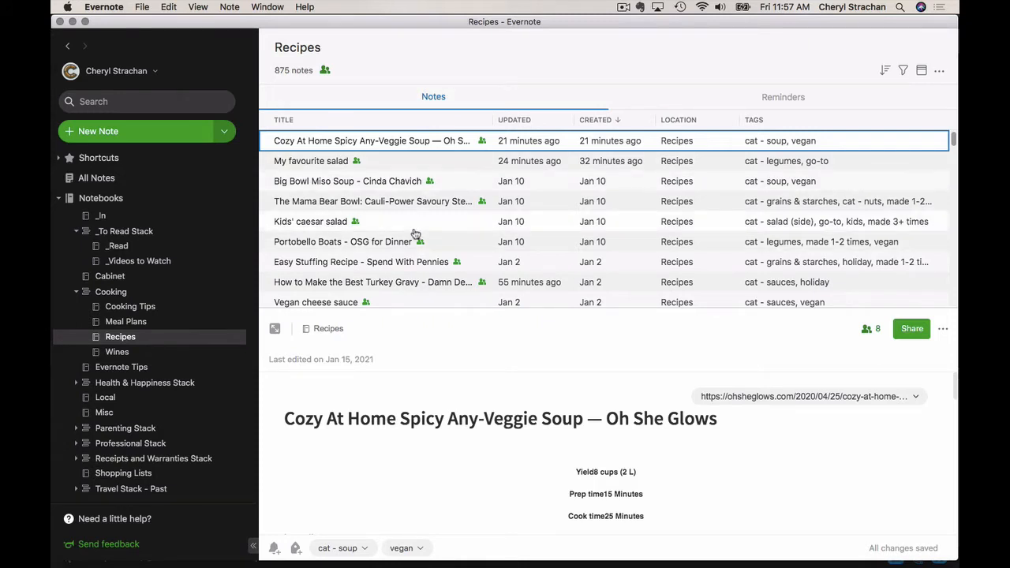
click(126, 103)
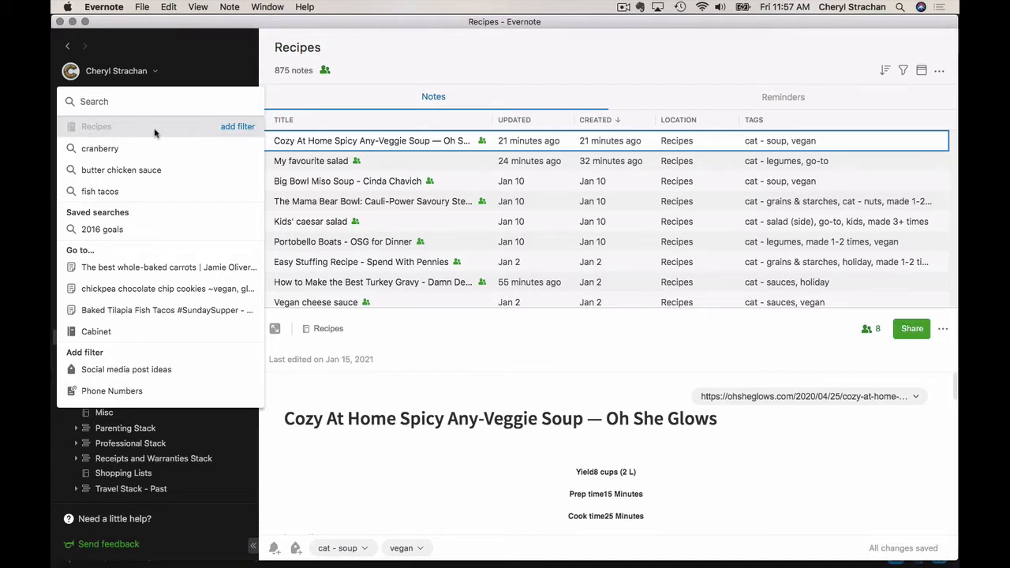
click(236, 127)
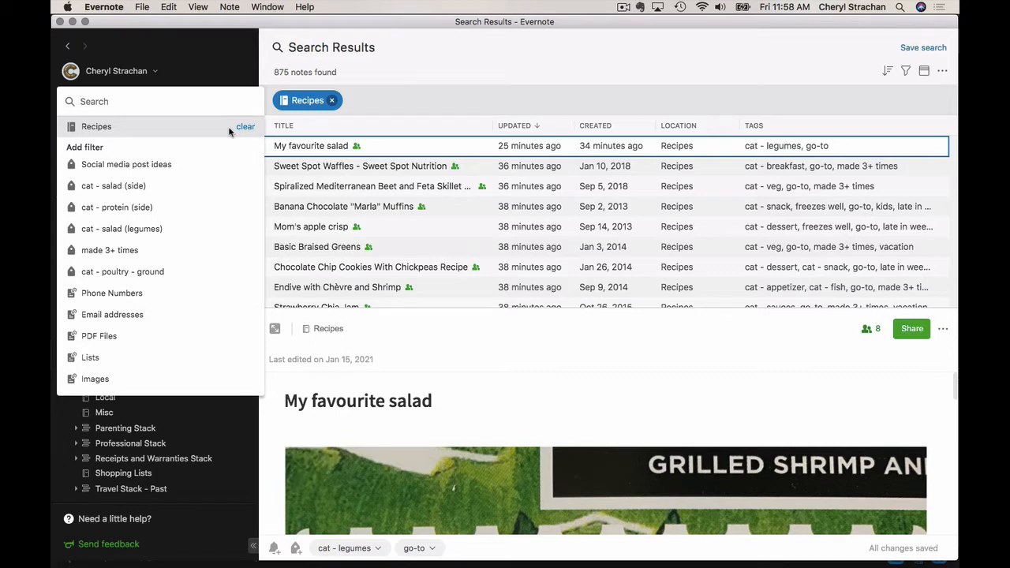
Search the Recipes notebook for "kale"
click(156, 112)
click(177, 105)
text(kale)
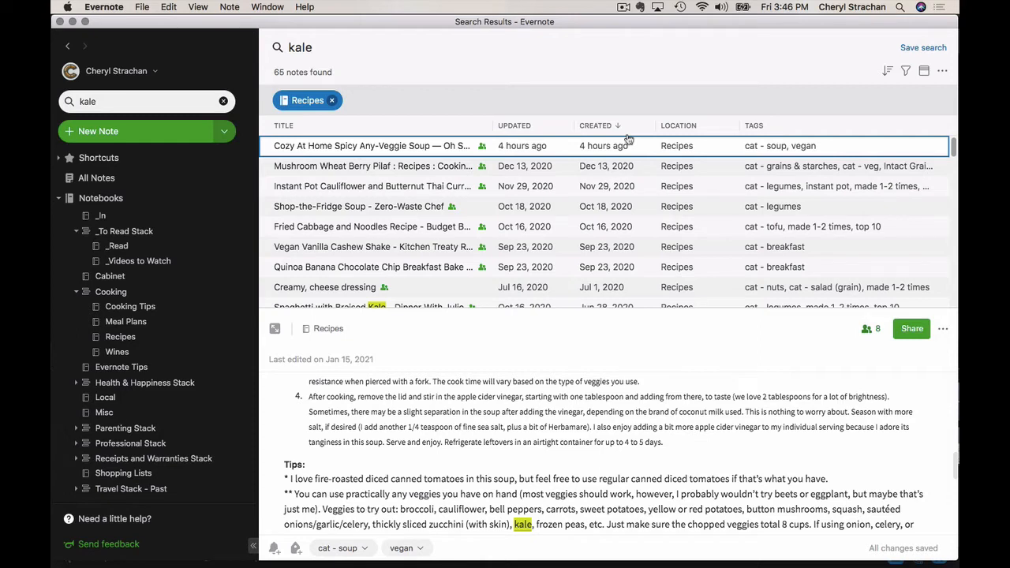
Sort the kale results by relevance and view the Kale with Sesame Seeds and the Kale and Quinoa Salad recipes
click(888, 71)
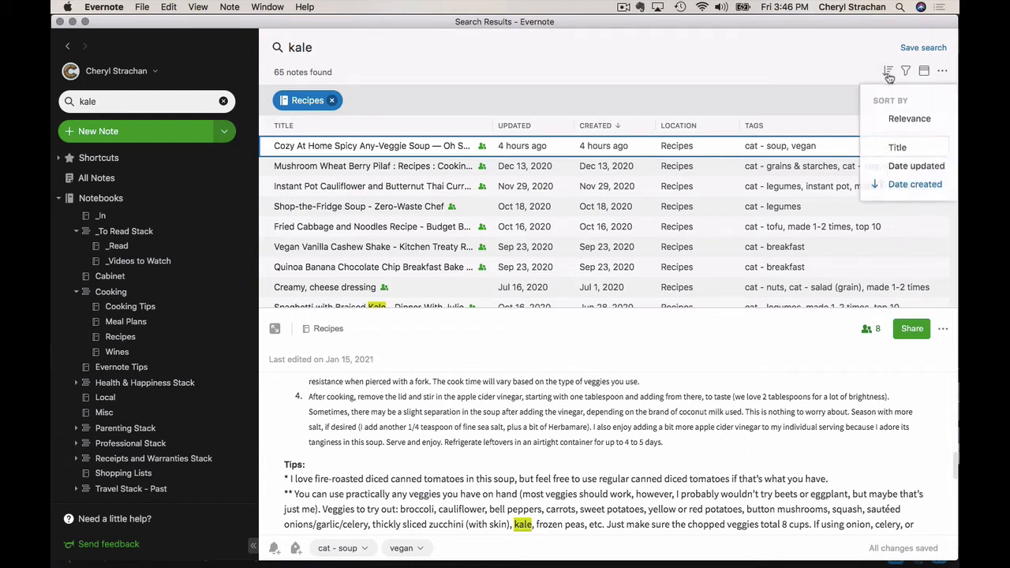
click(896, 118)
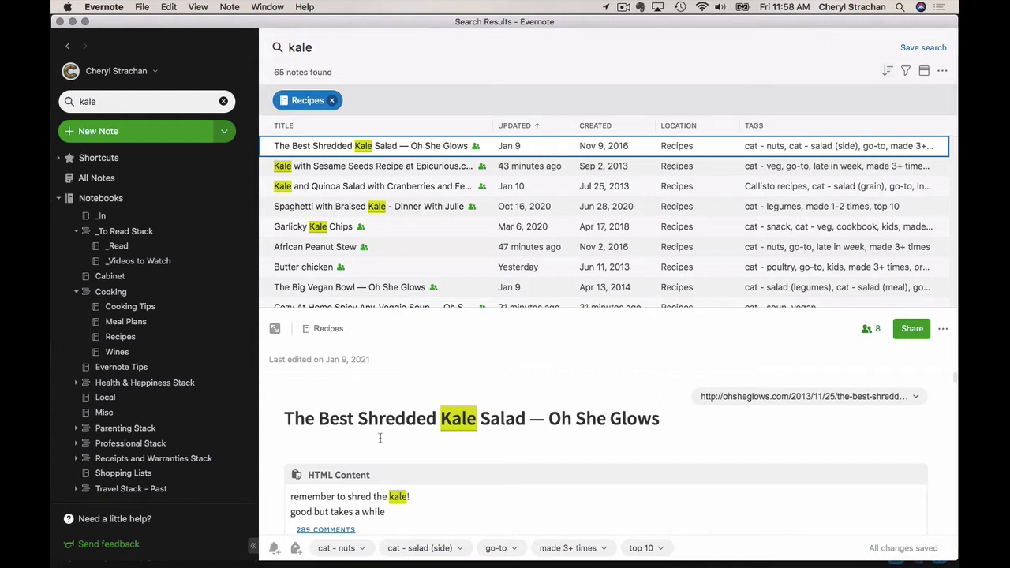
click(403, 167)
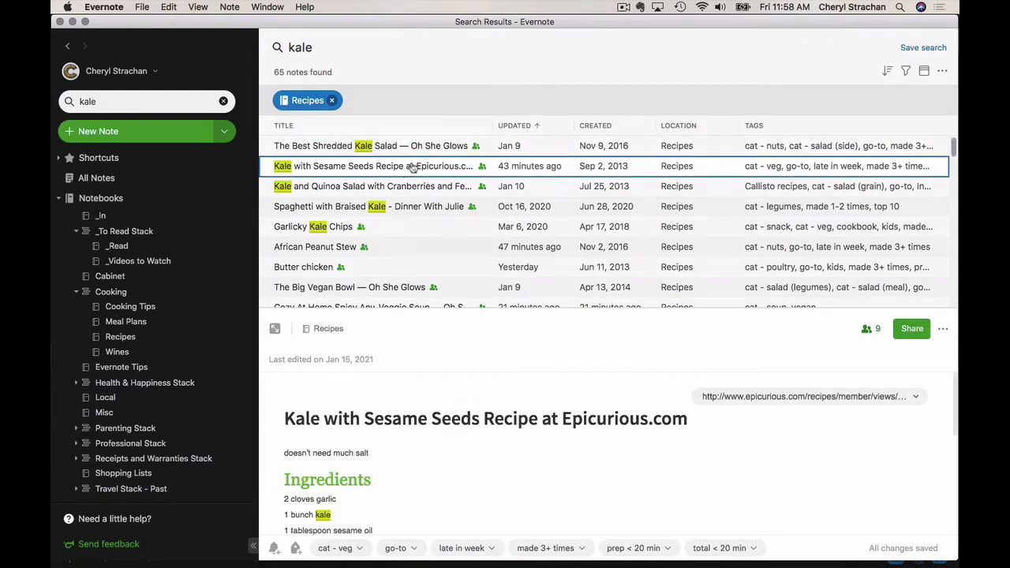
click(406, 188)
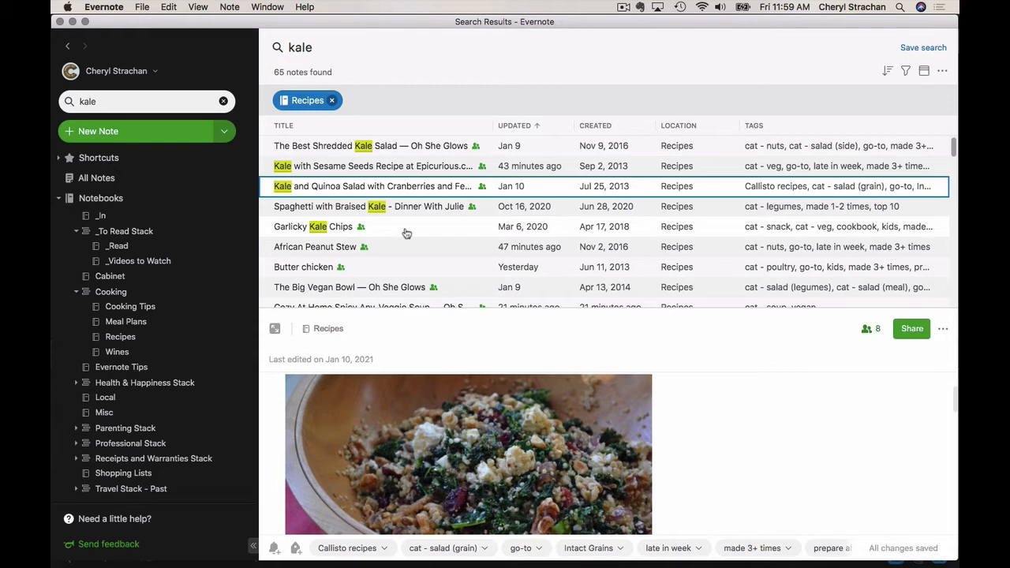
Replace the kale search with the go-to tag filter within Recipes and look through the matching notes
click(100, 101)
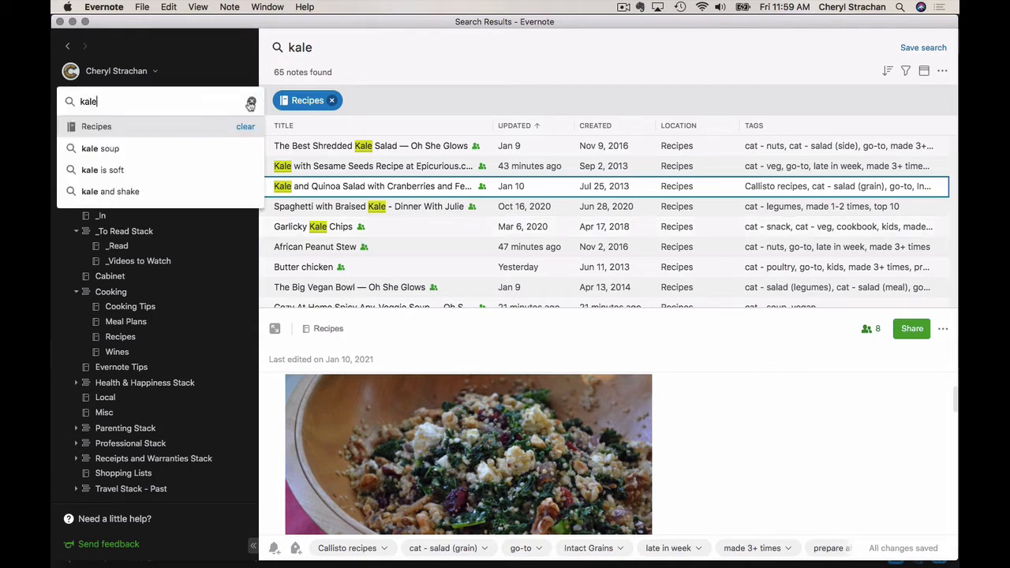
click(251, 103)
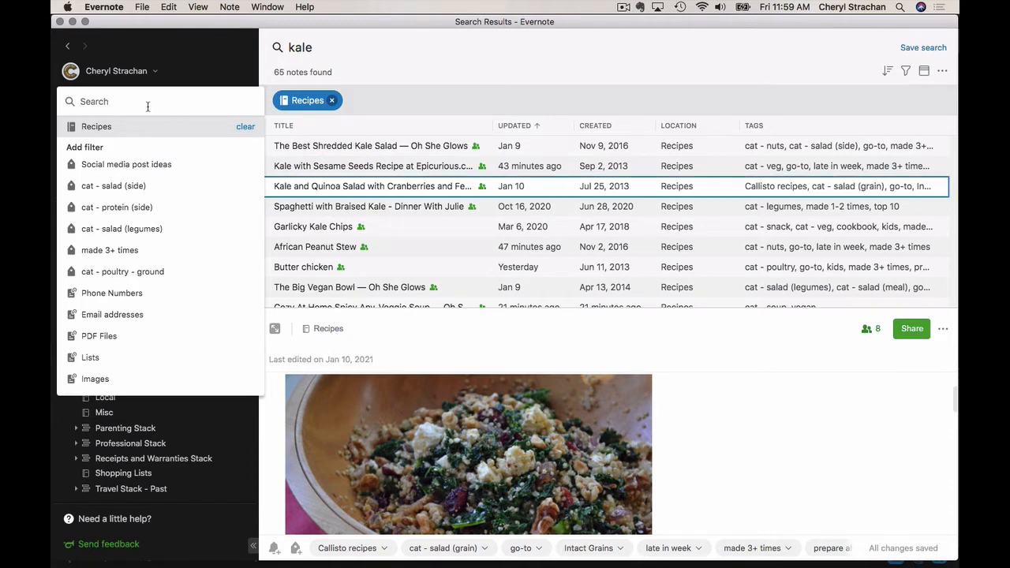
text(go)
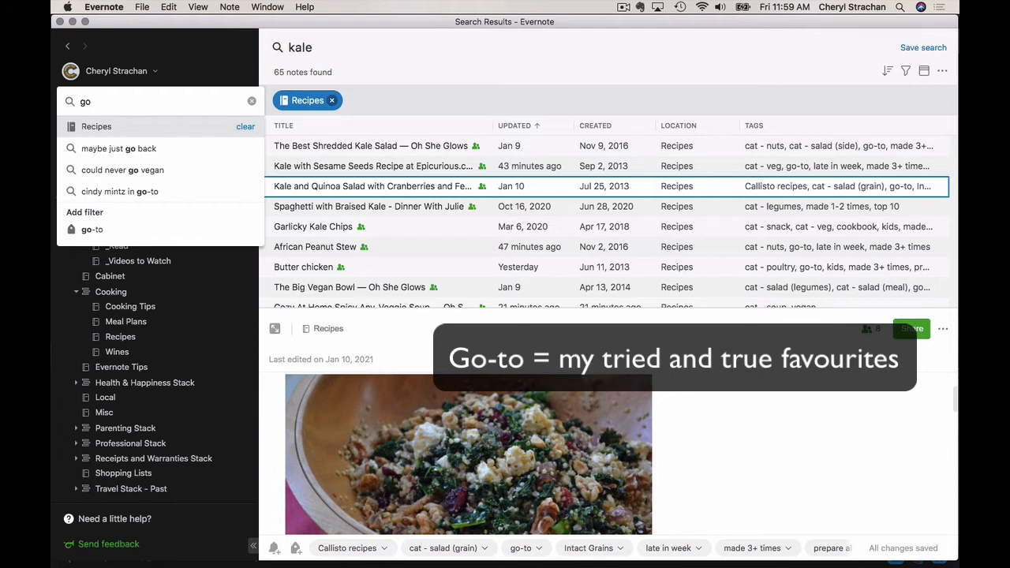
click(136, 230)
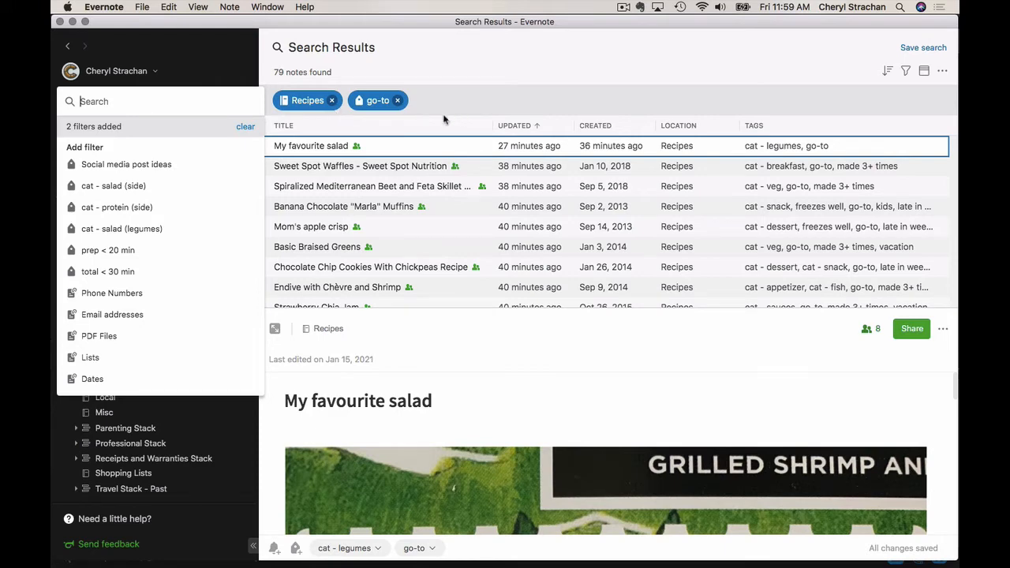
scroll(429, 242, down, 10)
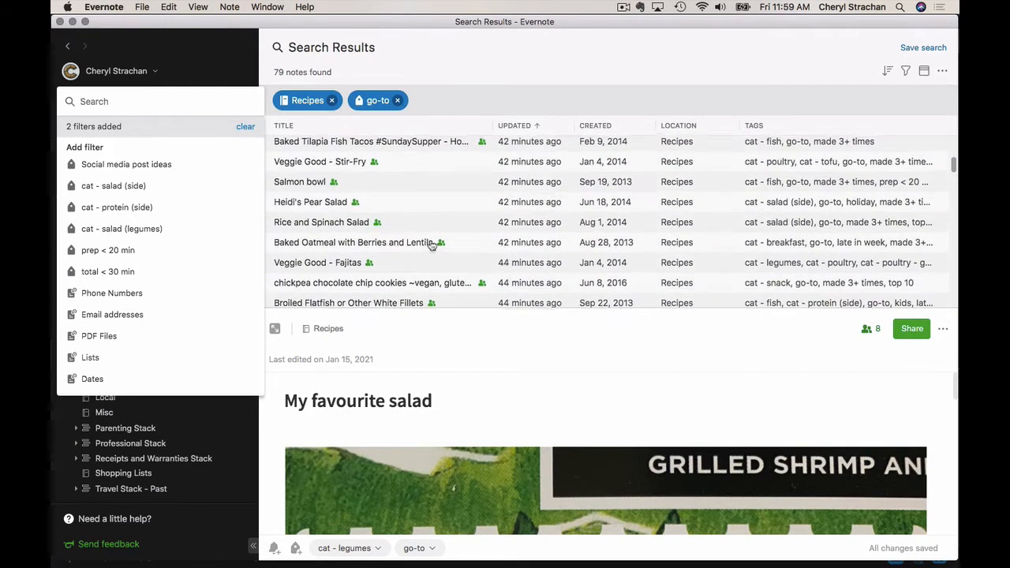
scroll(432, 245, up, 10)
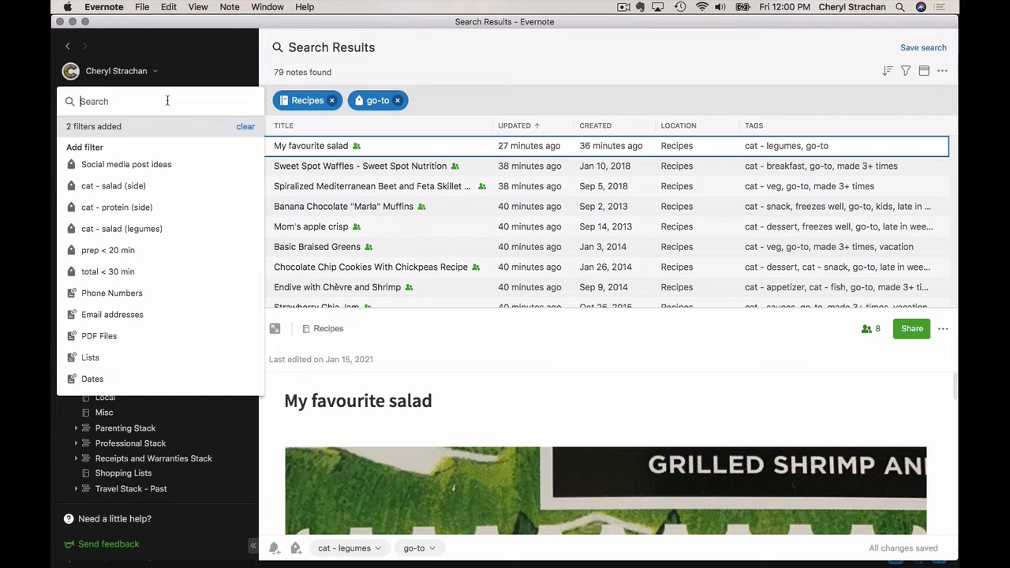
Add the "cat - fish" tag filter to the go-to recipes and look through the fish recipes
text(cat)
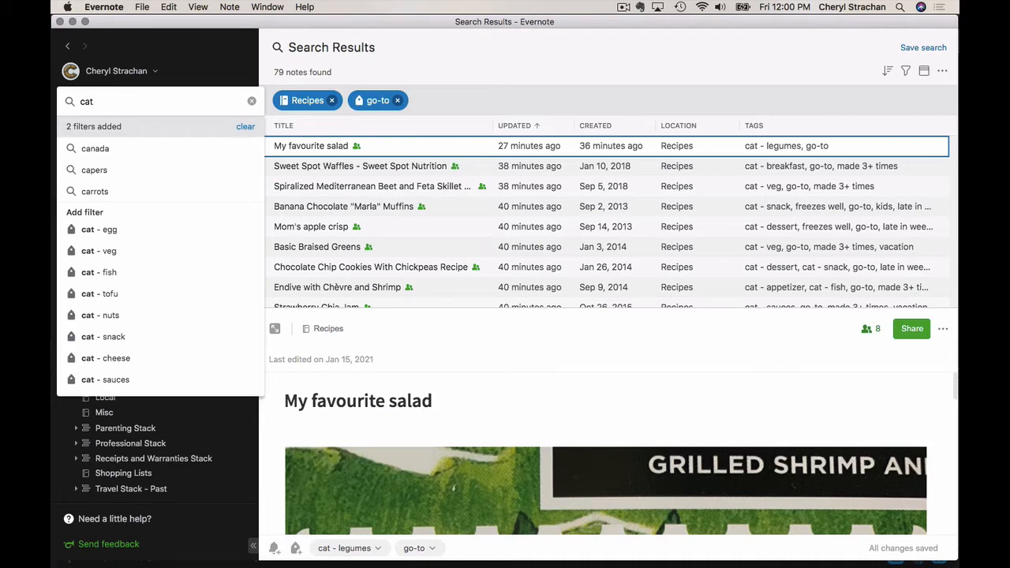
click(129, 277)
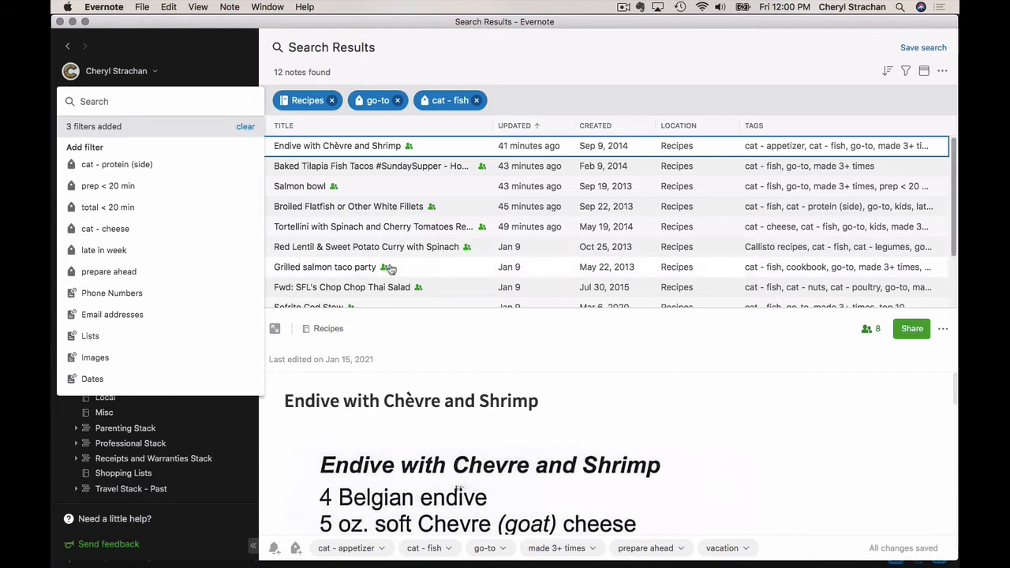
scroll(388, 269, down, 5)
scroll(389, 269, up, 4)
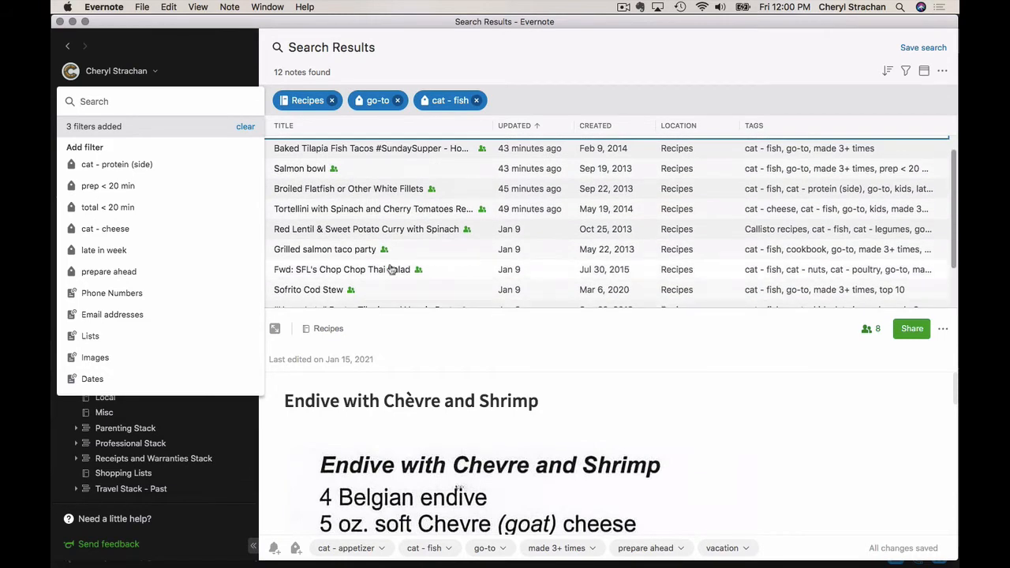
scroll(381, 257, down, 3)
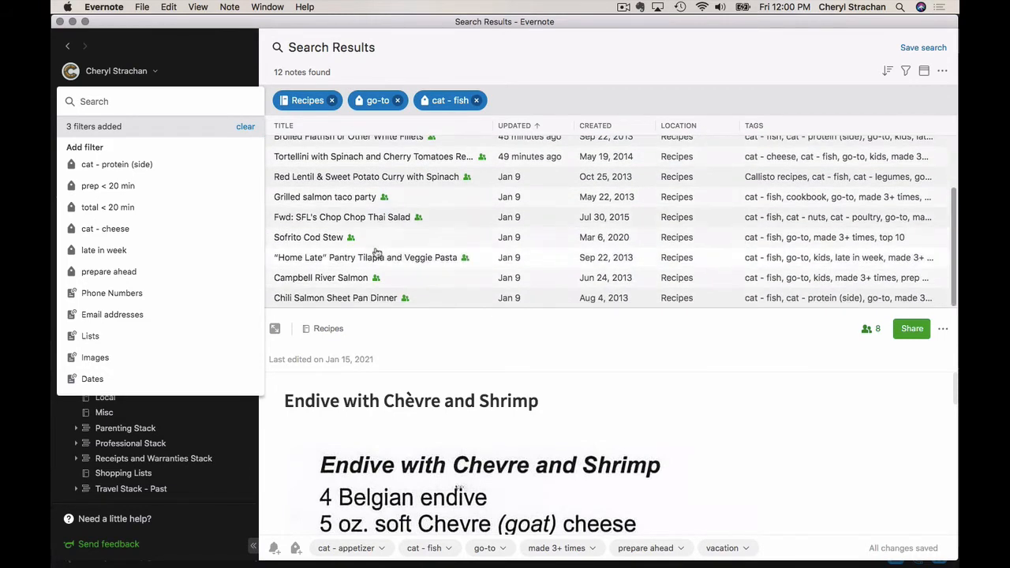
click(406, 241)
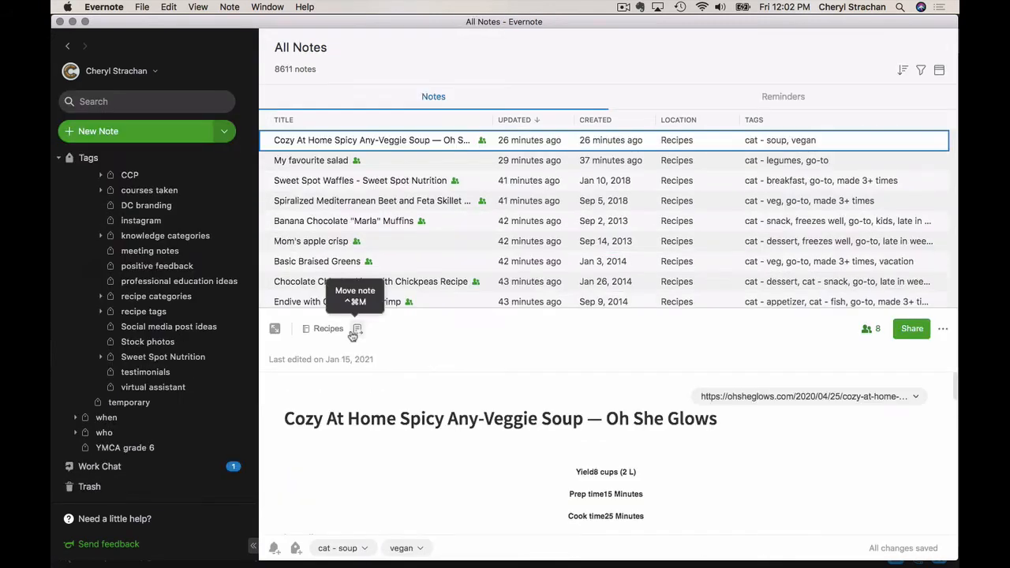
Expand the recipe categories tag group, review its category tags, and collapse the group again
click(100, 296)
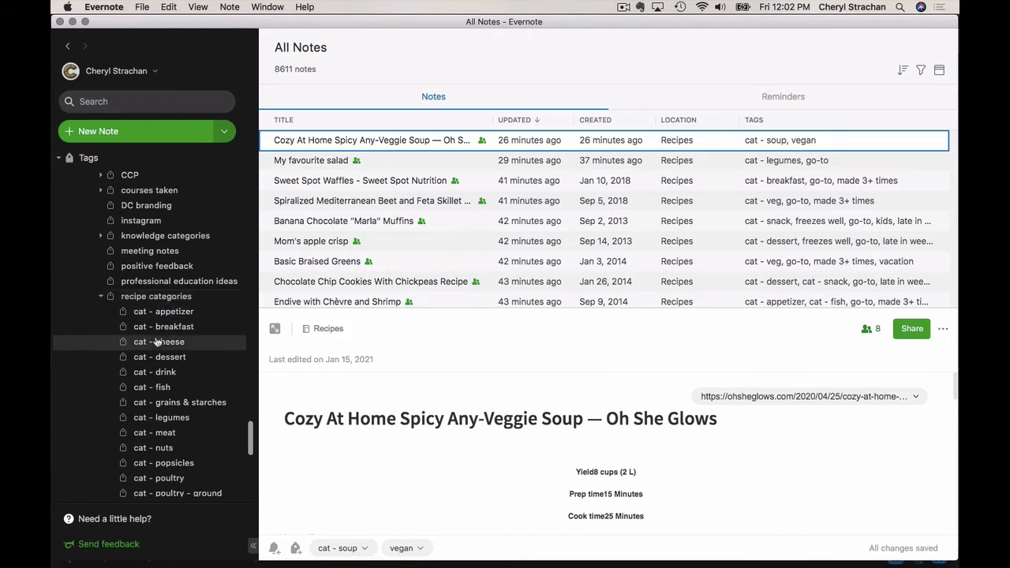
scroll(157, 341, down, 1)
scroll(79, 359, down, 3)
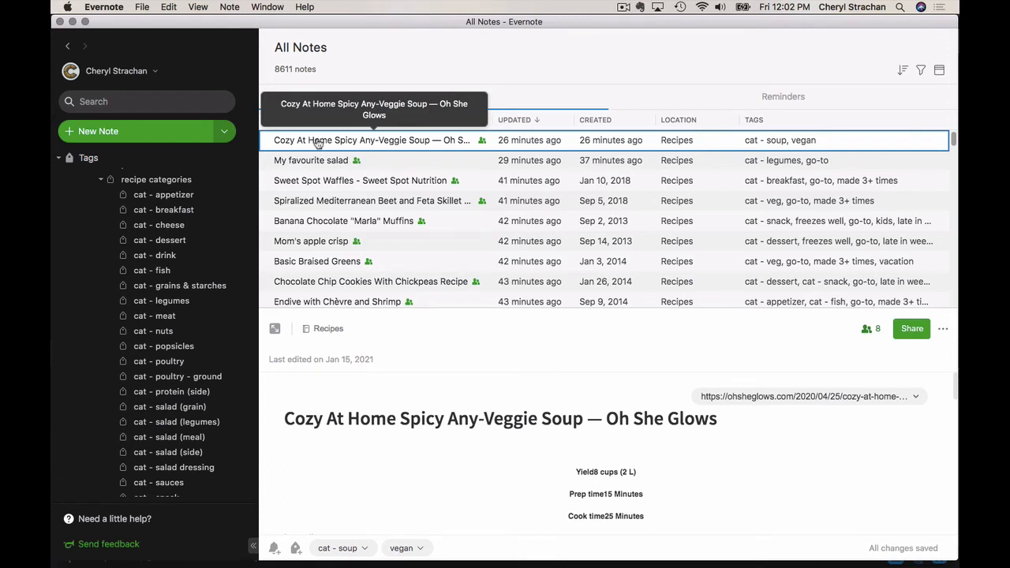
scroll(246, 307, down, 1)
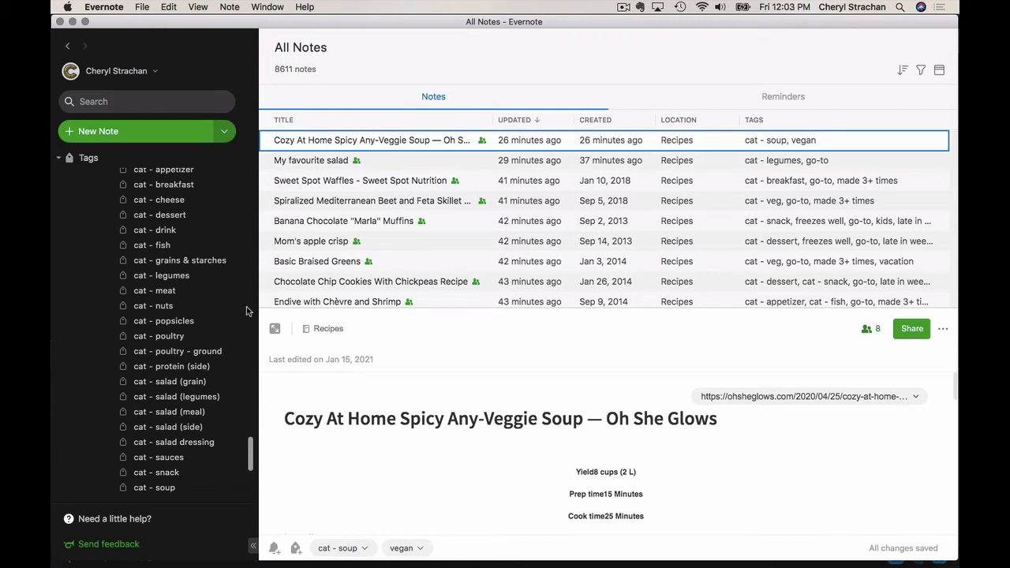
scroll(246, 311, down, 2)
scroll(246, 310, up, 5)
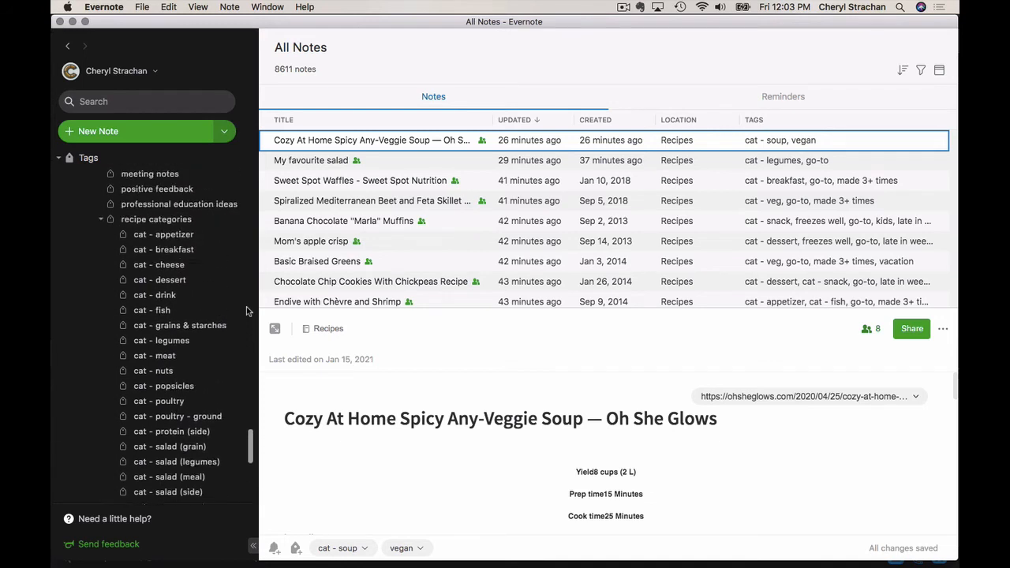
click(101, 224)
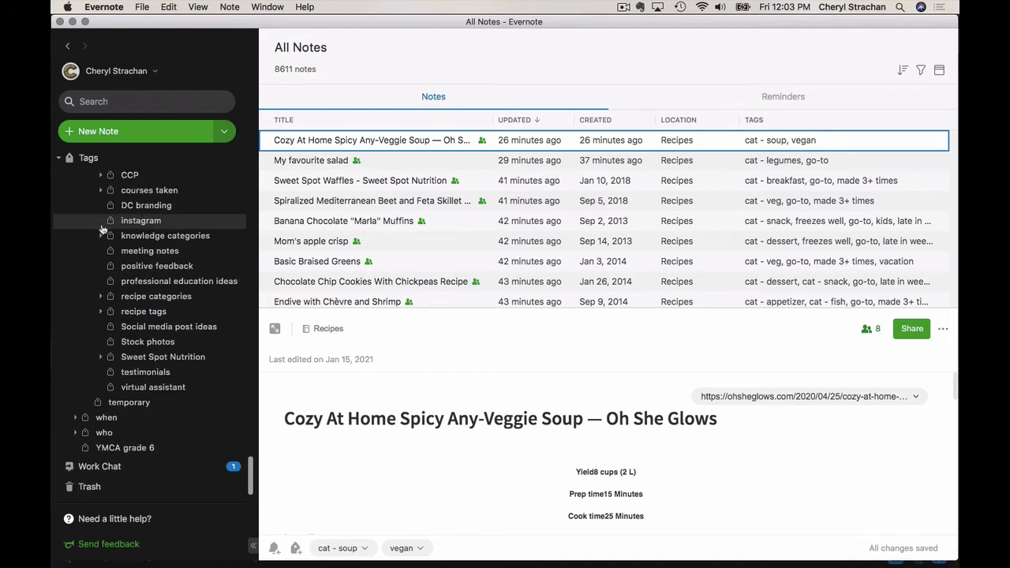
Expand the recipe tags group and view the notes tagged index, instant pot and Intact Grains in turn
click(100, 313)
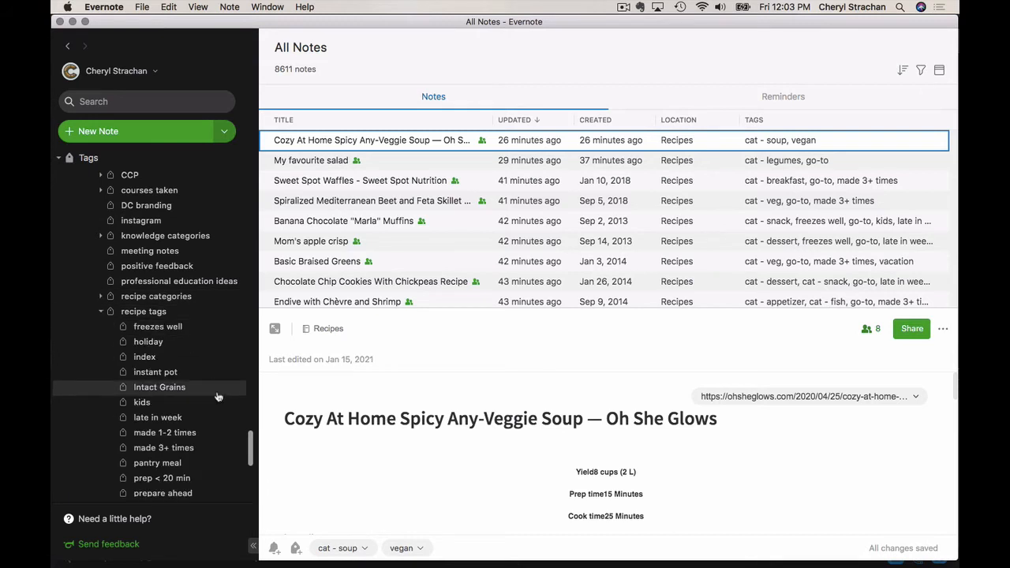
scroll(216, 392, down, 3)
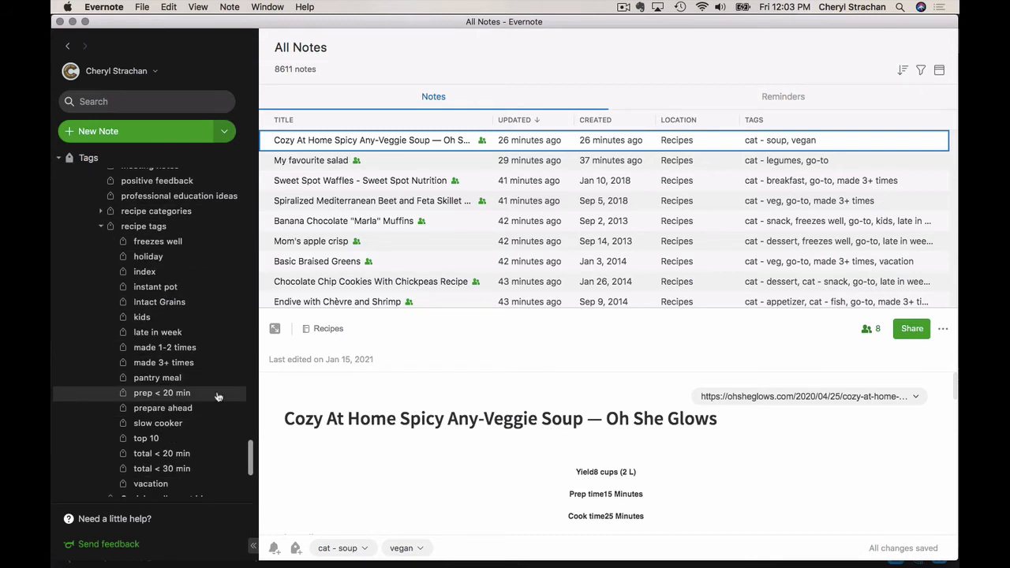
click(195, 276)
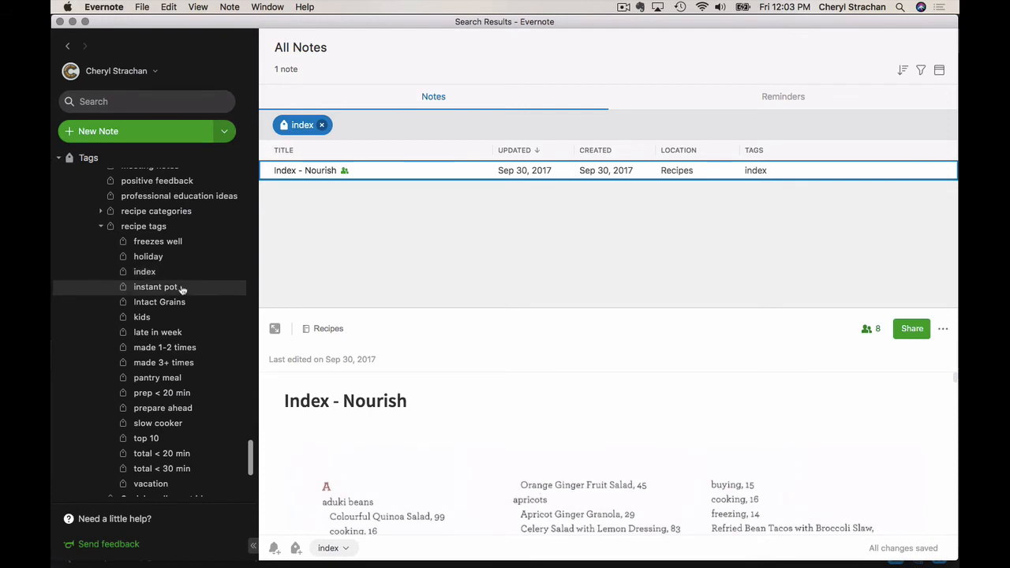
click(181, 290)
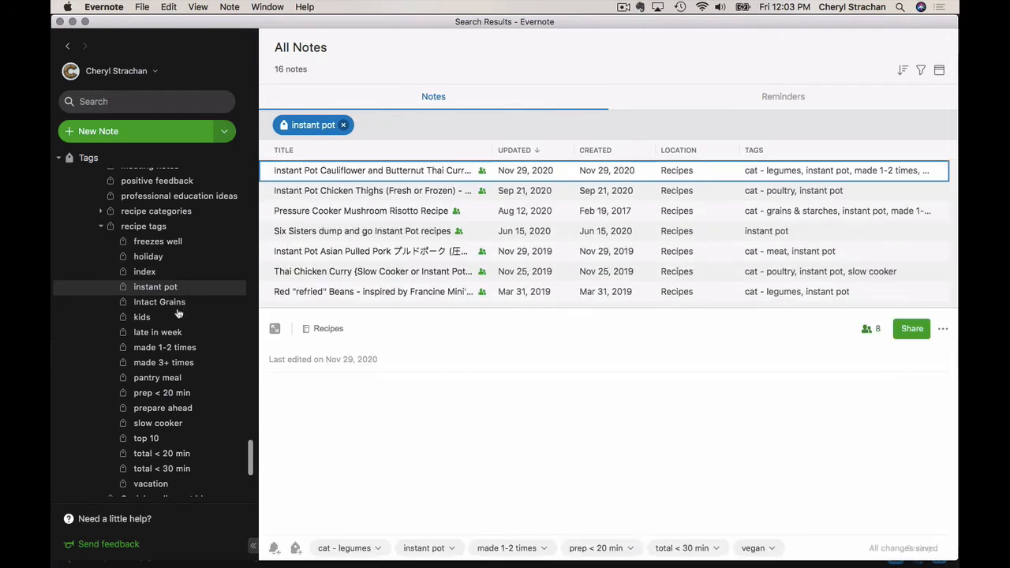
click(180, 304)
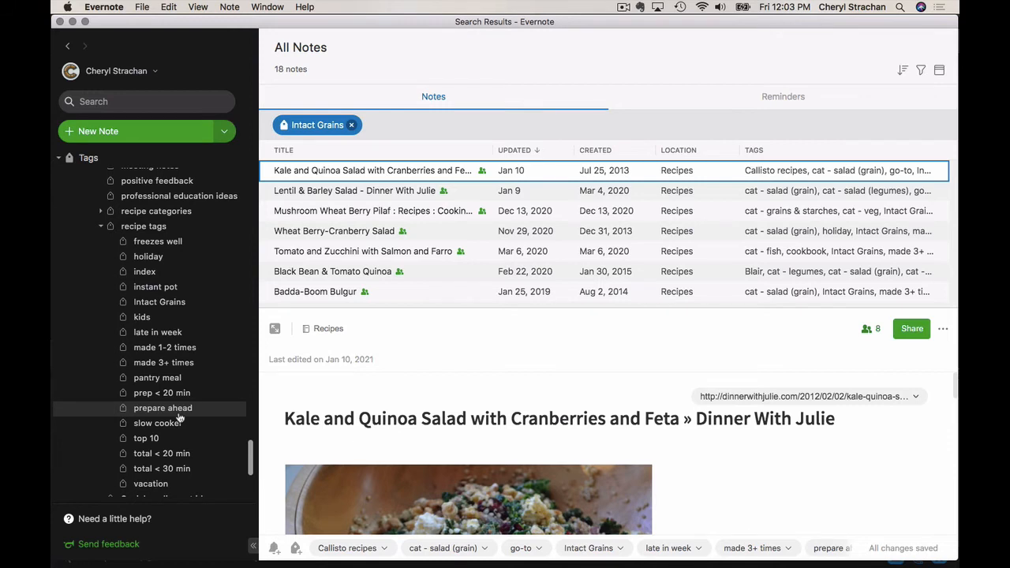
View the notes tagged made 1-2 times, top 10 and vacation in turn
click(209, 348)
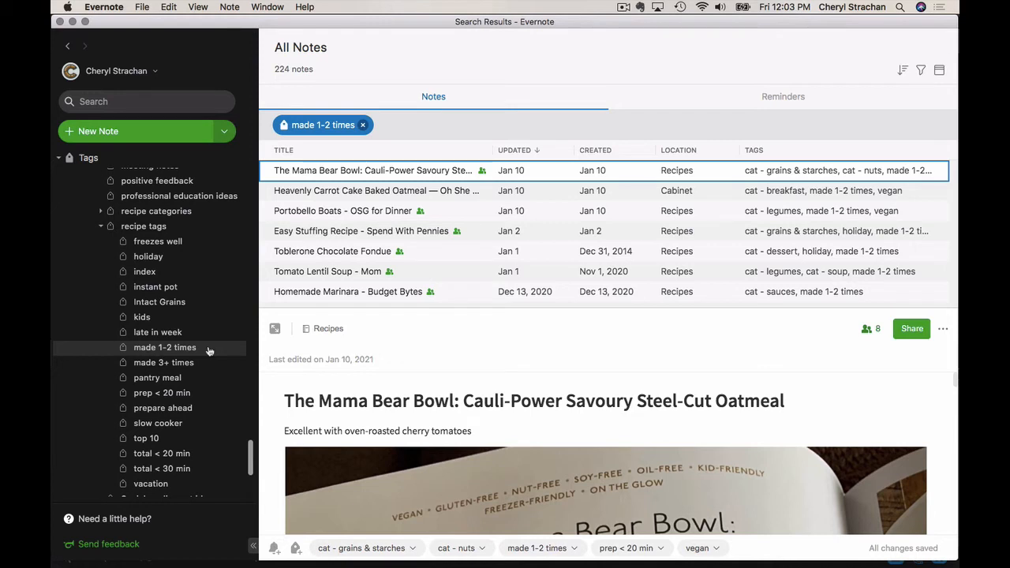
click(164, 441)
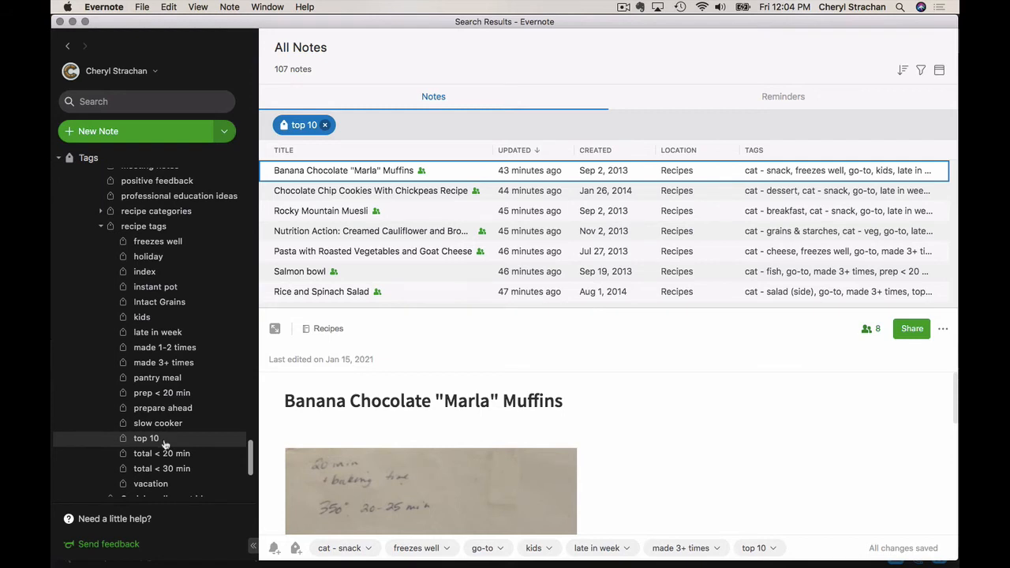
click(165, 485)
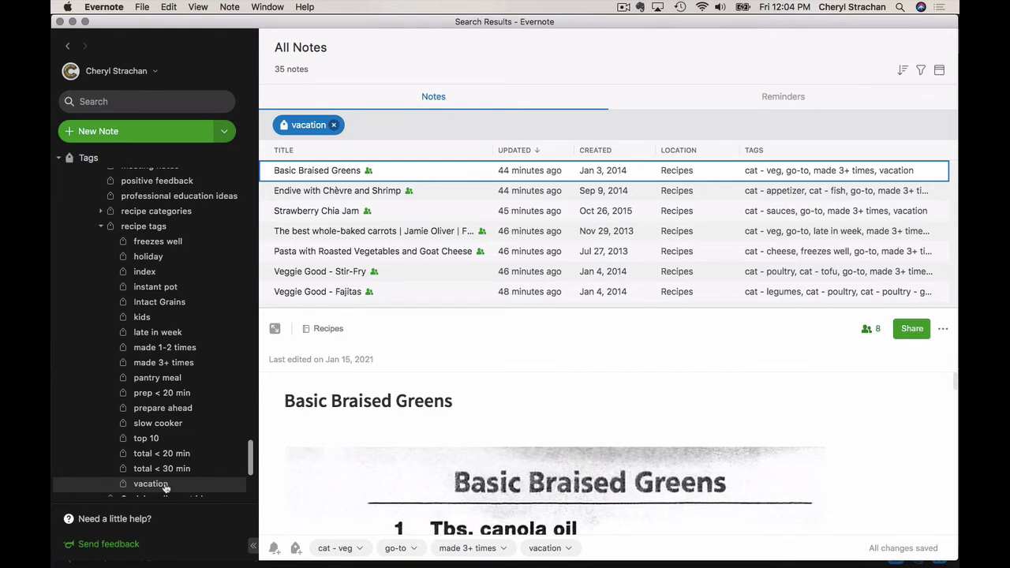
scroll(161, 384, up, 15)
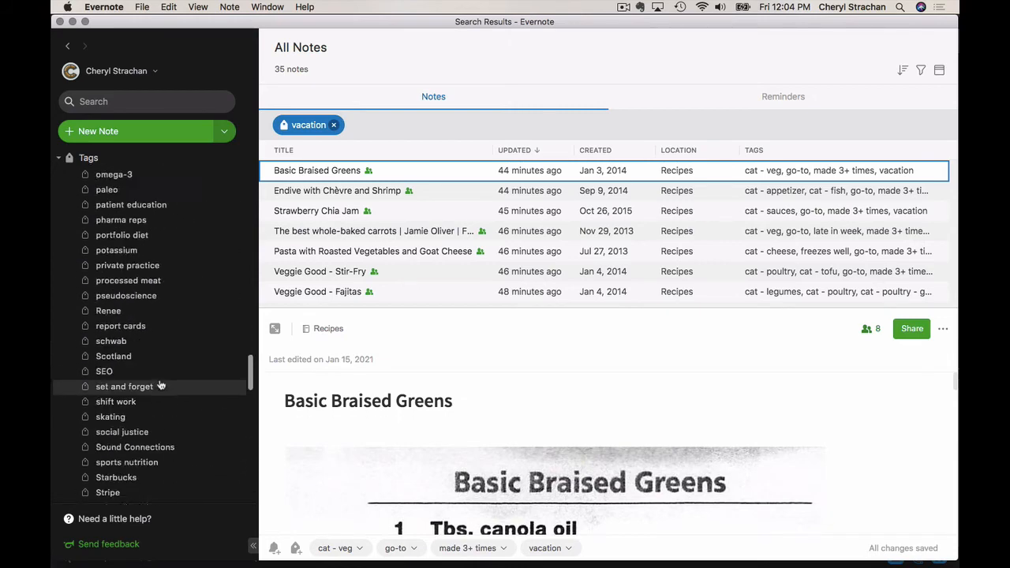
scroll(160, 384, up, 10)
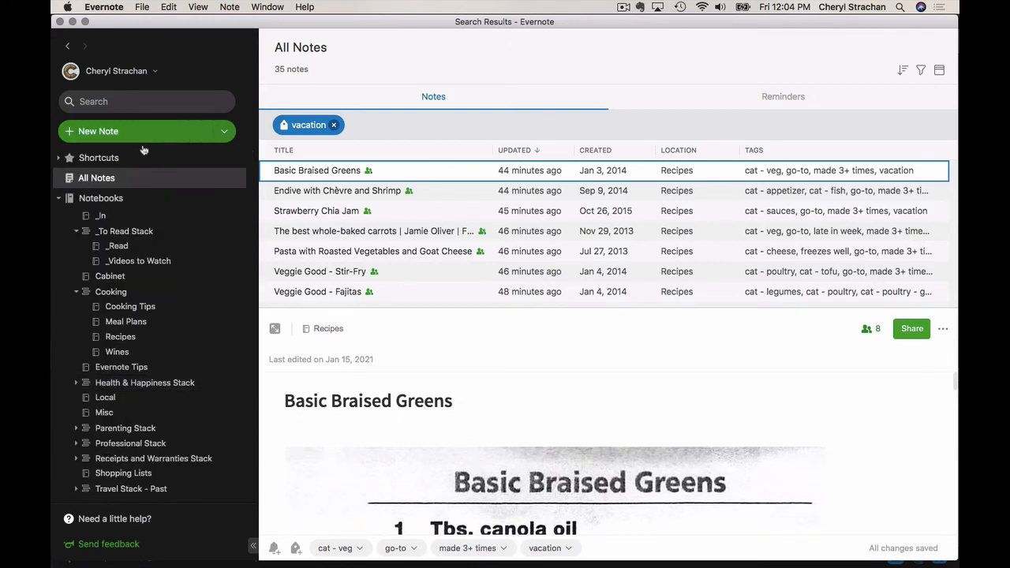
Copy the internal app link of the Basic Braised Greens note
right_click(397, 173)
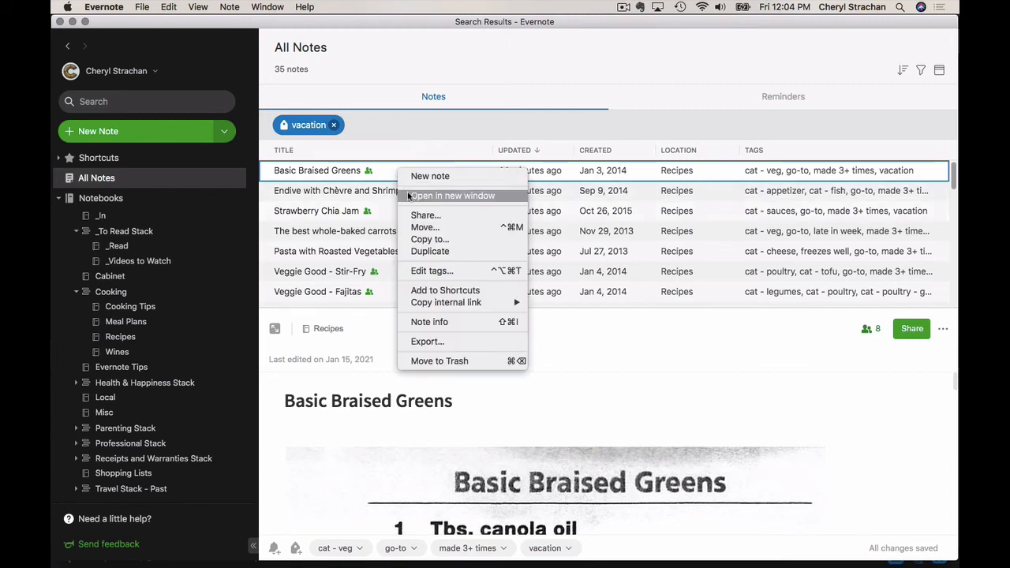
mouse_move(418, 304)
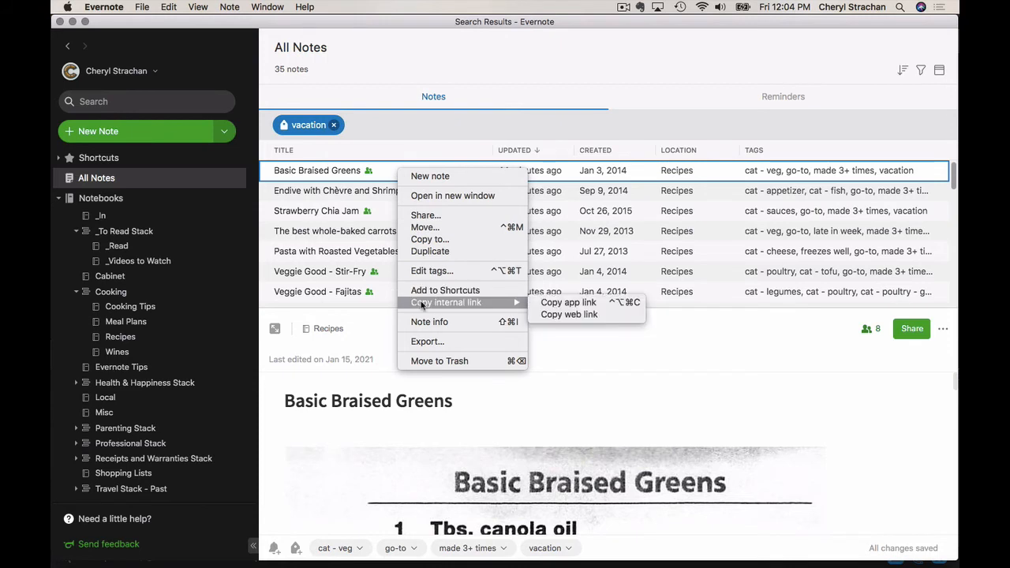
click(576, 307)
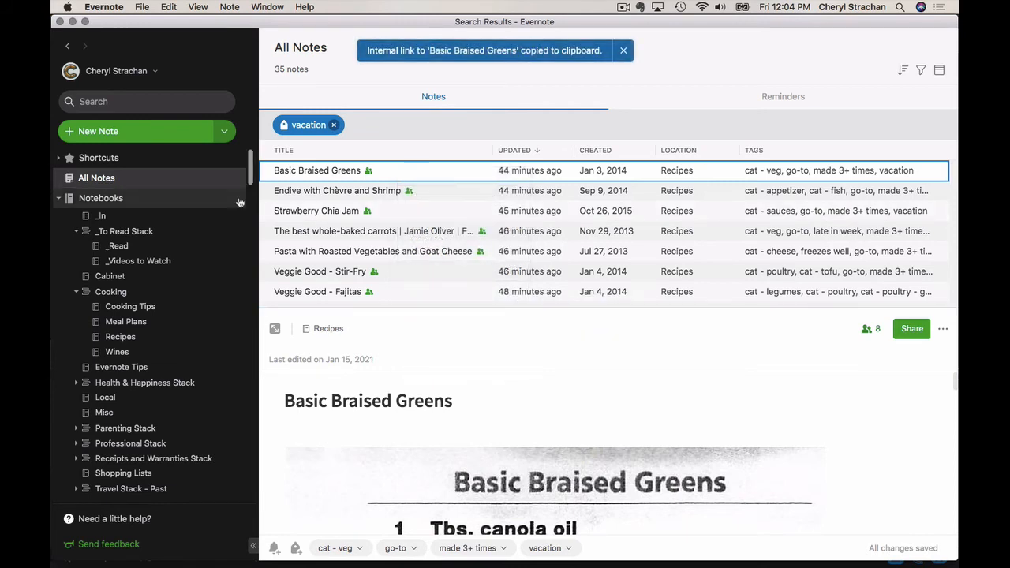
Collapse the notebooks list, expand the shortcuts and open the "New, new meal plan" note
click(66, 197)
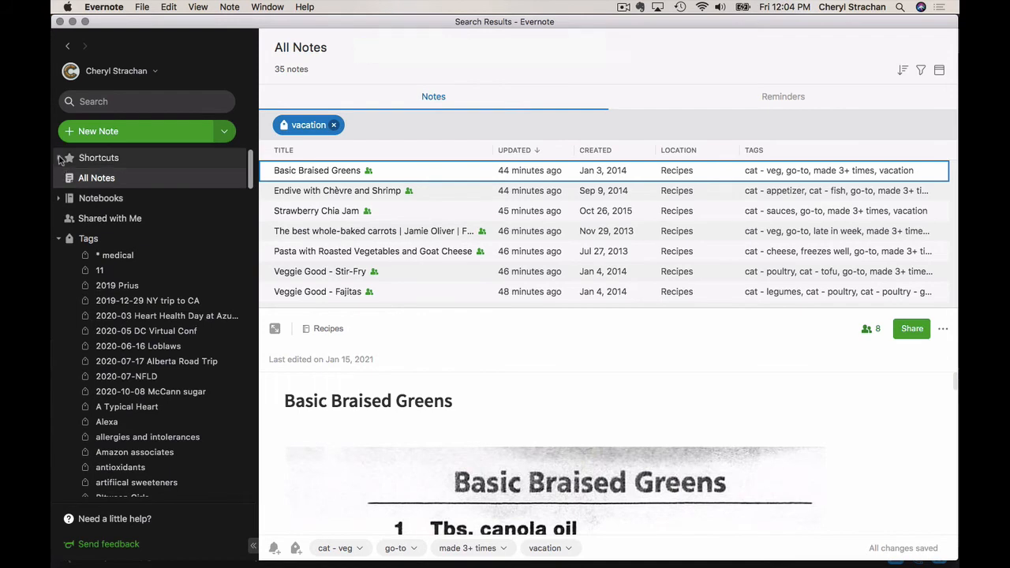
click(60, 158)
click(124, 175)
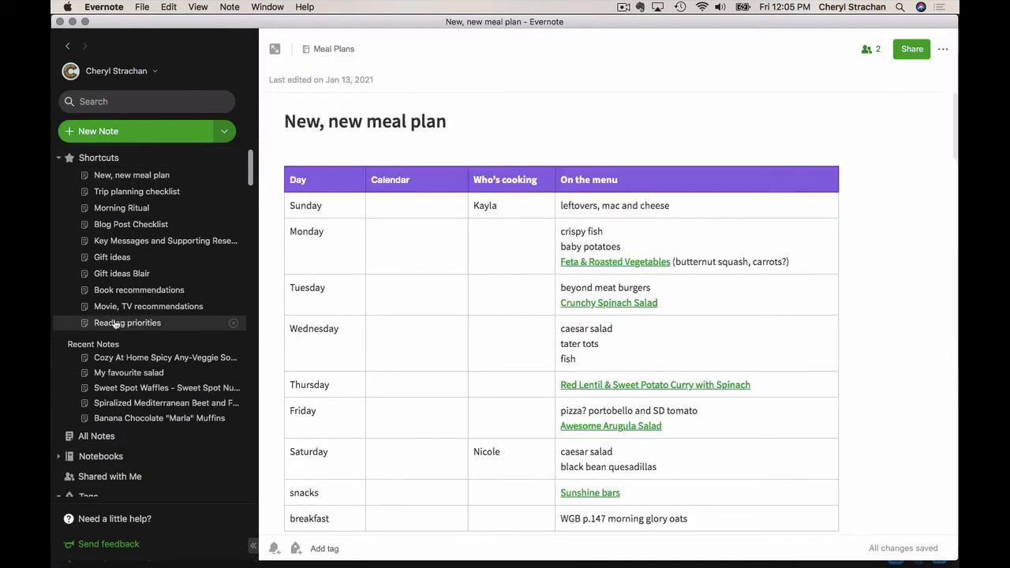
Paste the copied Basic Braised Greens link on a new line below "leftovers, mac and cheese" in Sunday's menu cell
click(700, 204)
key(Return)
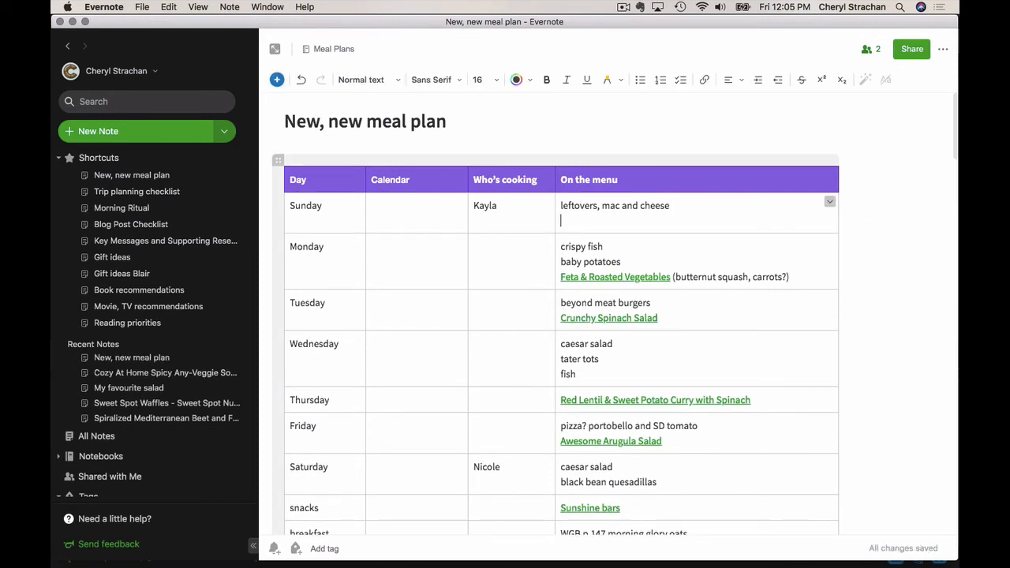
key(super+v)
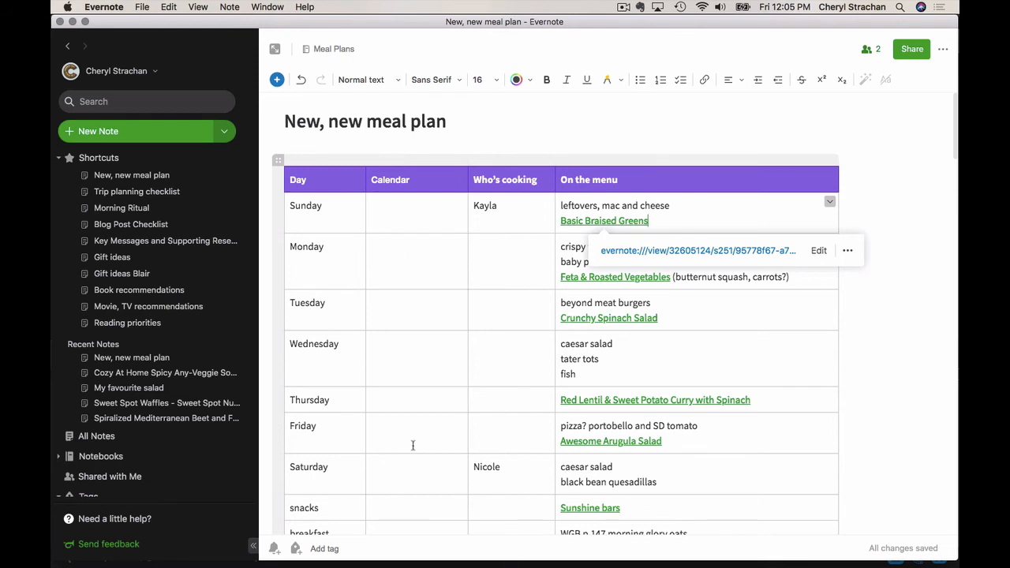
Review the checklist and recipe lists below the meal plan table, and view the Evernote plan comparison page in Chrome before returning to Evernote
scroll(413, 446, down, 8)
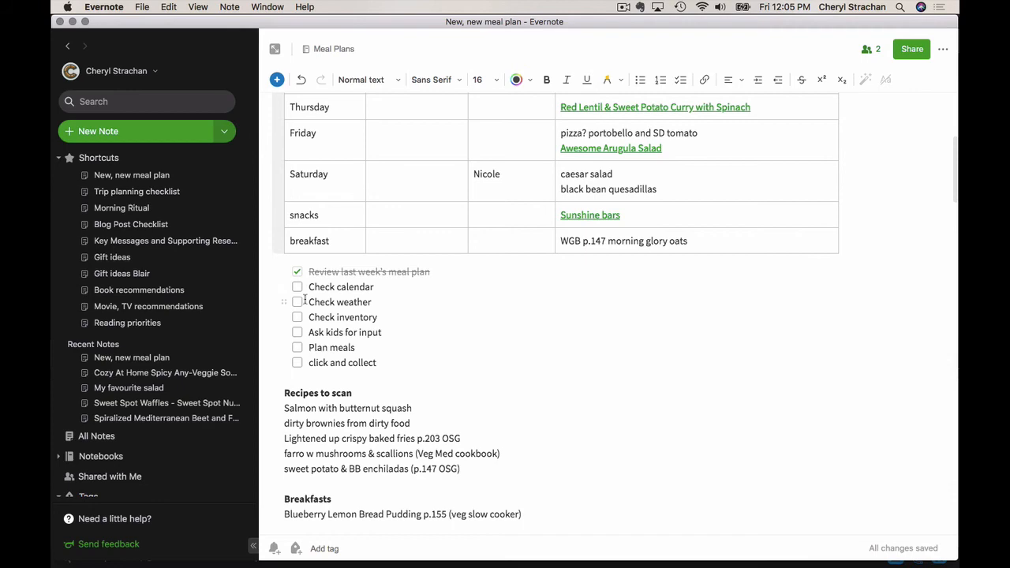
scroll(308, 295, up, 6)
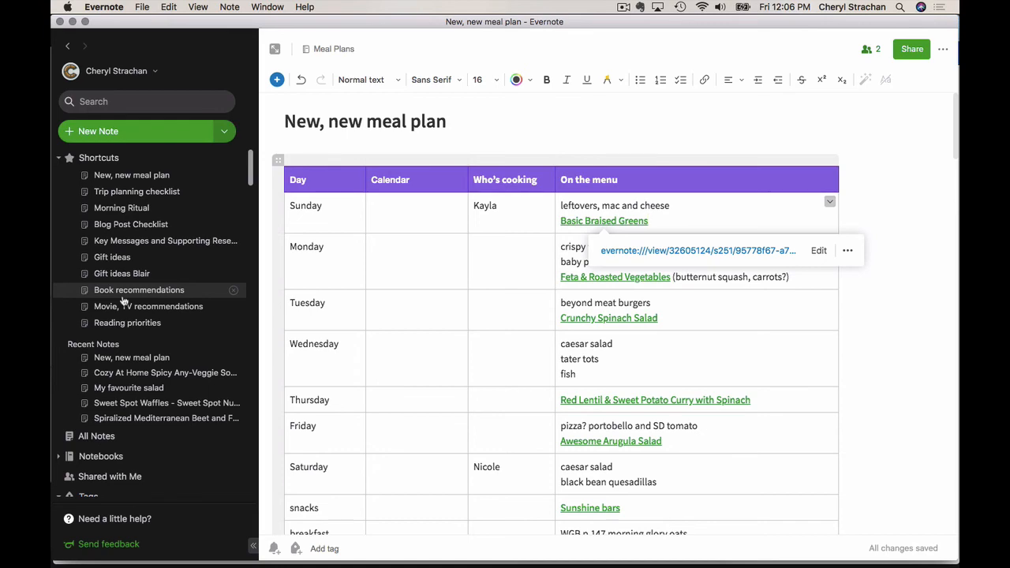
key(super+Tab)
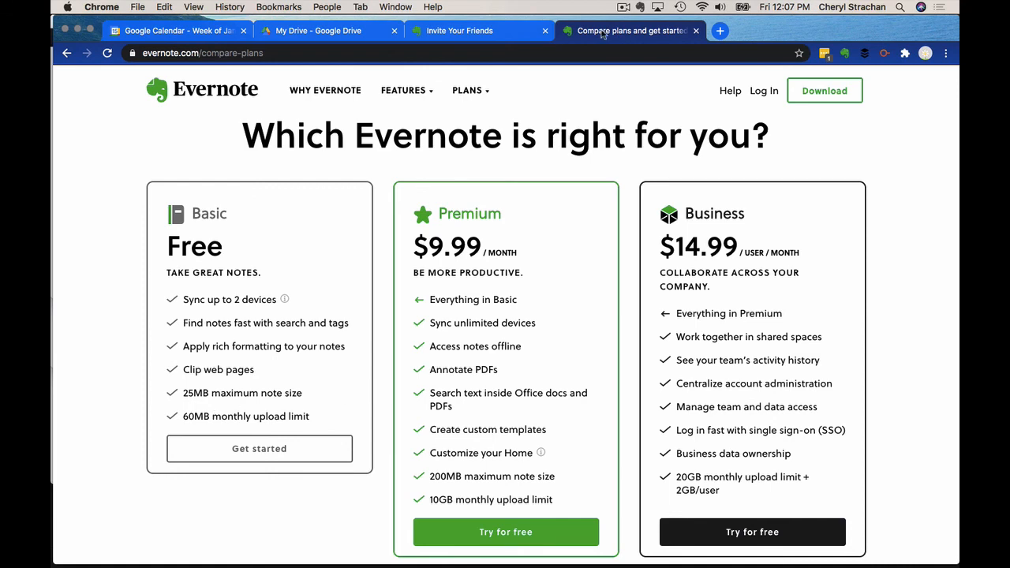
key(super+Tab)
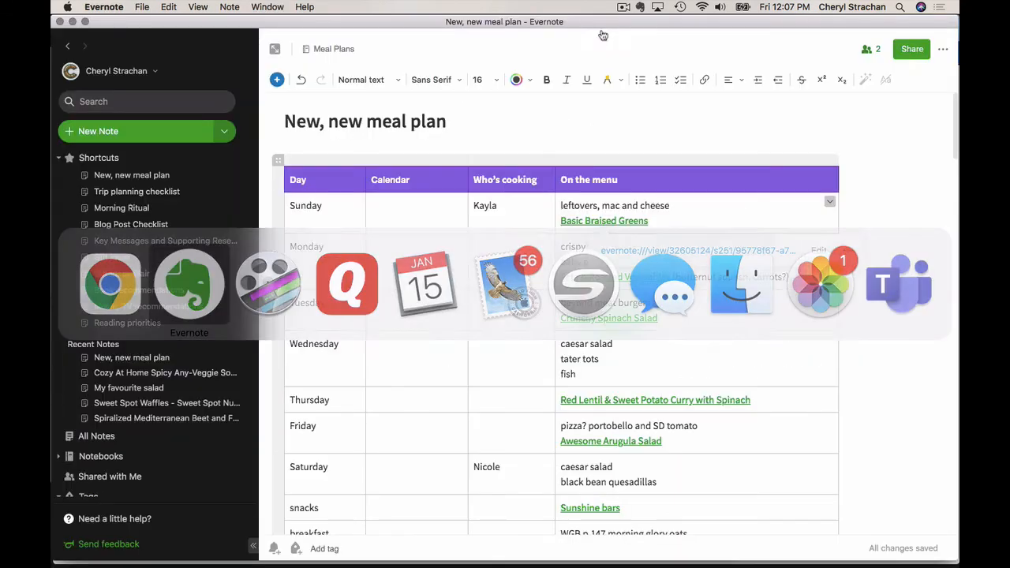